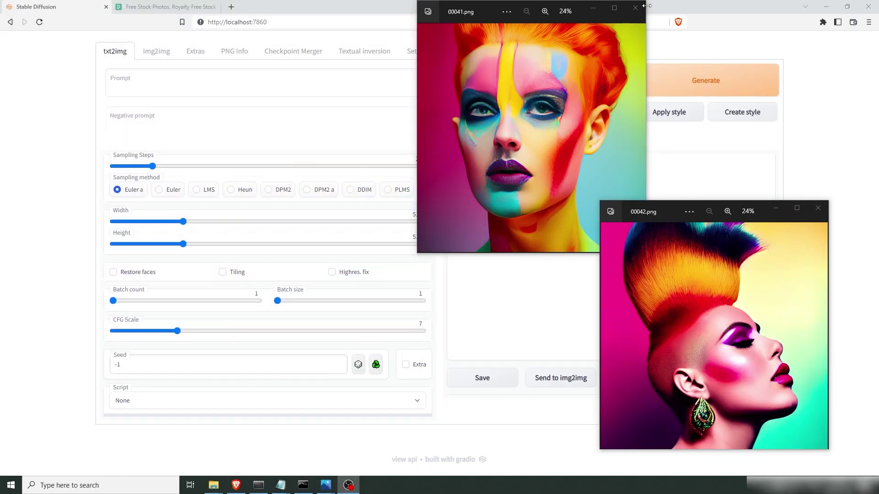
Step: Close the portrait previews and search Pexels for 'gradient' photos
left_click(559, 12)
left_click(799, 208)
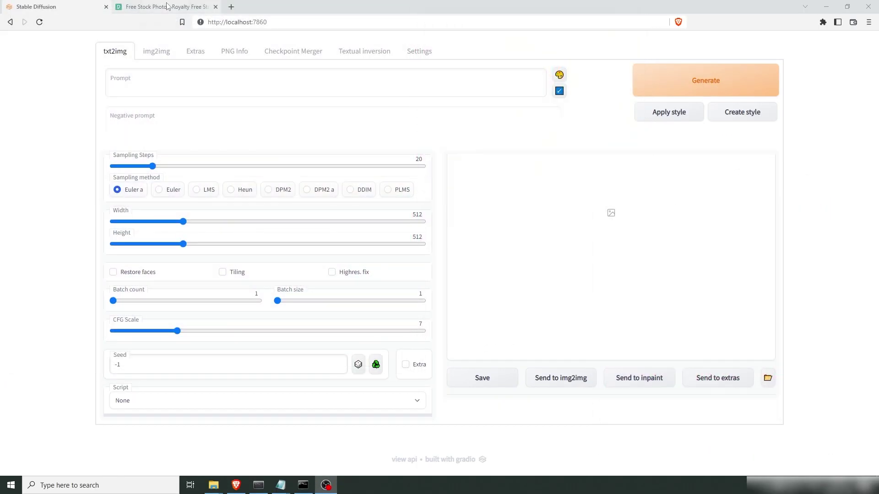
left_click(168, 6)
left_click(339, 160)
type("graid")
type("net")
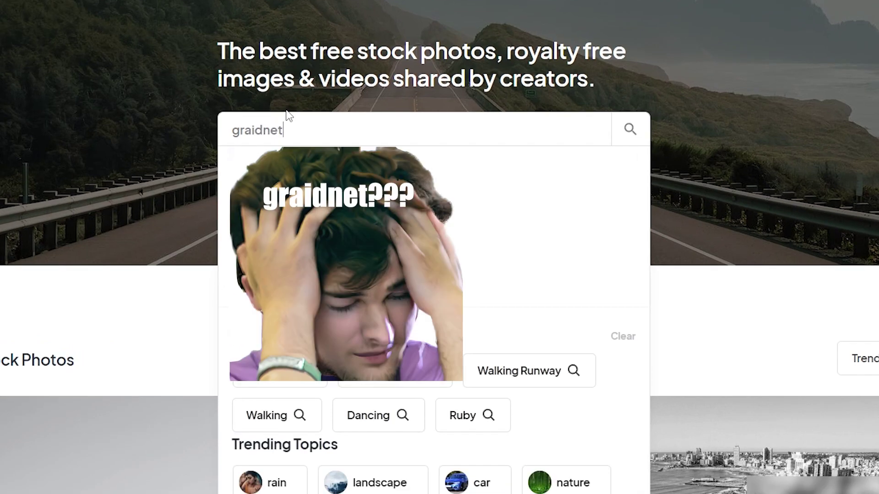
key("ctrl+a")
type("gradient")
key("Return")
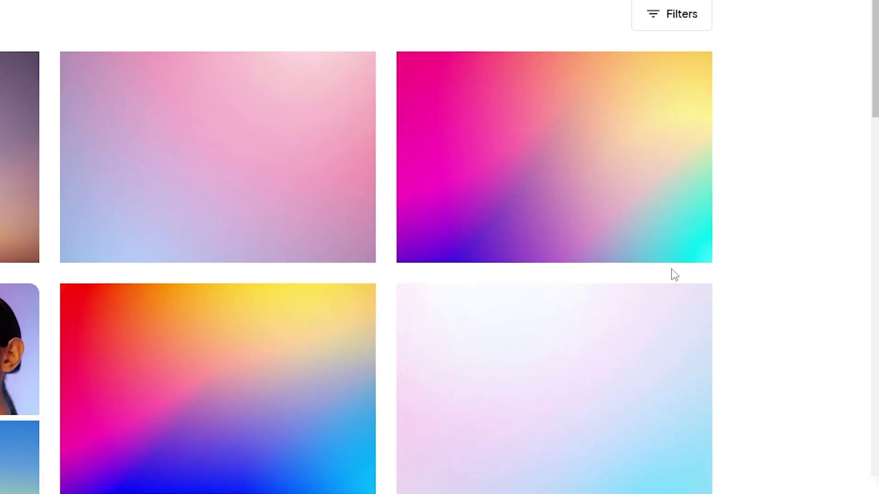
Step: Download the pink-yellow-cyan gradient photo as a jpg
scroll(750, 320, "down", 2)
left_click(751, 242)
left_click(446, 388)
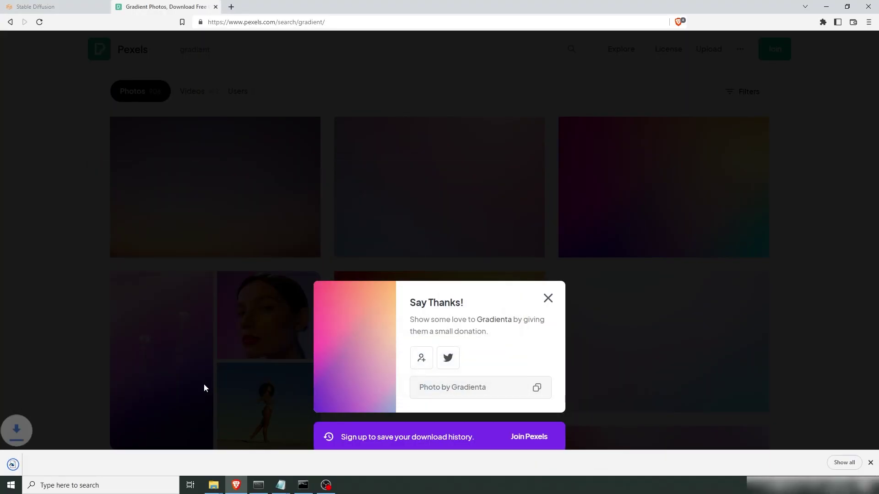
Step: Load the downloaded gradient jpg into img2img as the input image
left_click(41, 9)
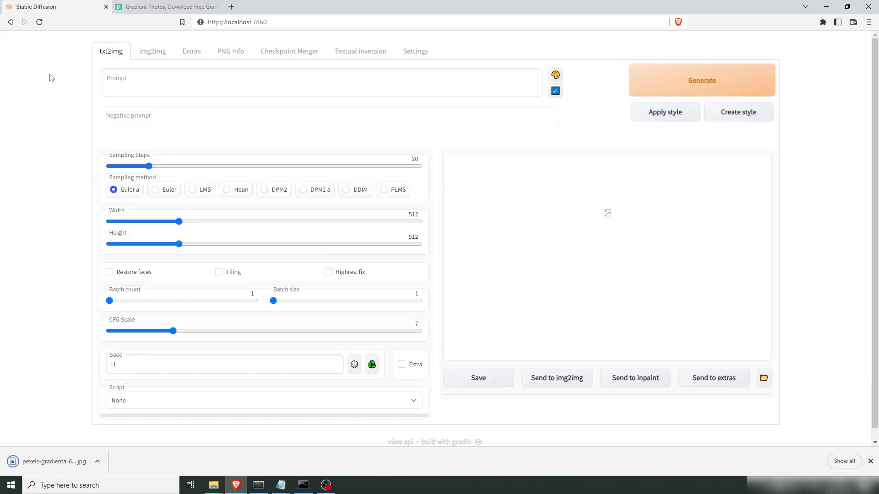
left_click(154, 53)
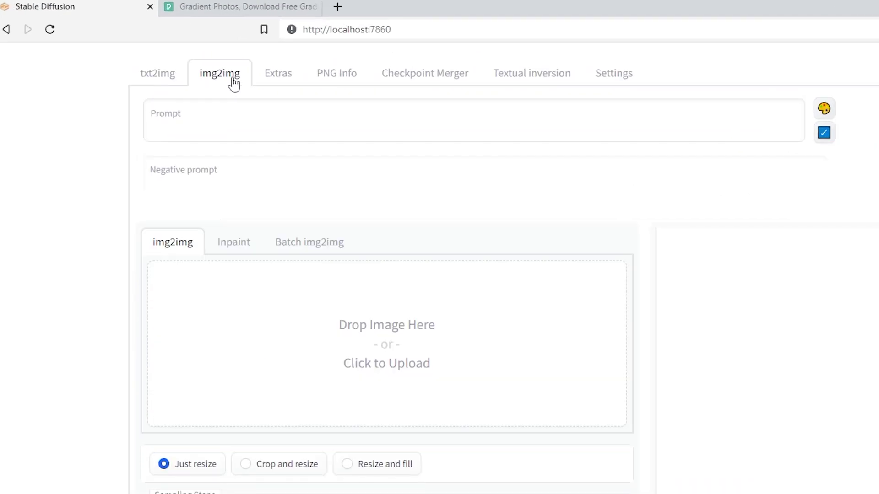
left_click_drag(60, 470, 241, 229)
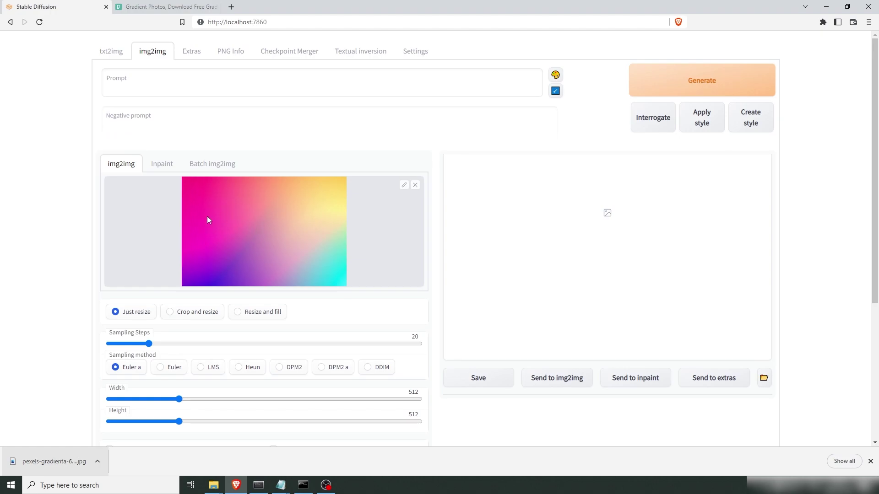
Step: Paste the flamboyant dyed-mohawk model portrait prompt into the Prompt box
key("alt+Tab")
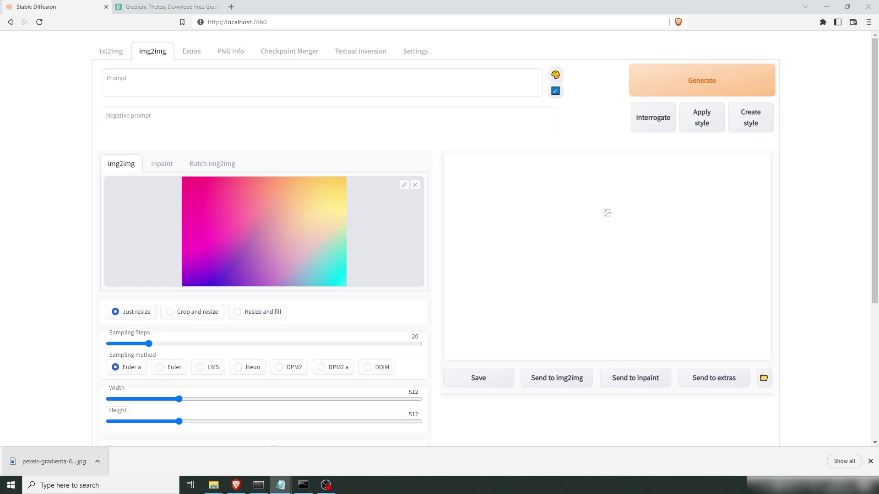
left_click(153, 76)
type("portrait of a beautiful model by Flora Borsi, flamboyant extravagant creative style by Flora Borsi, bold, bright colours, dye mohawk haircut, ((Flora Borsi)), sharp, ultra hd")
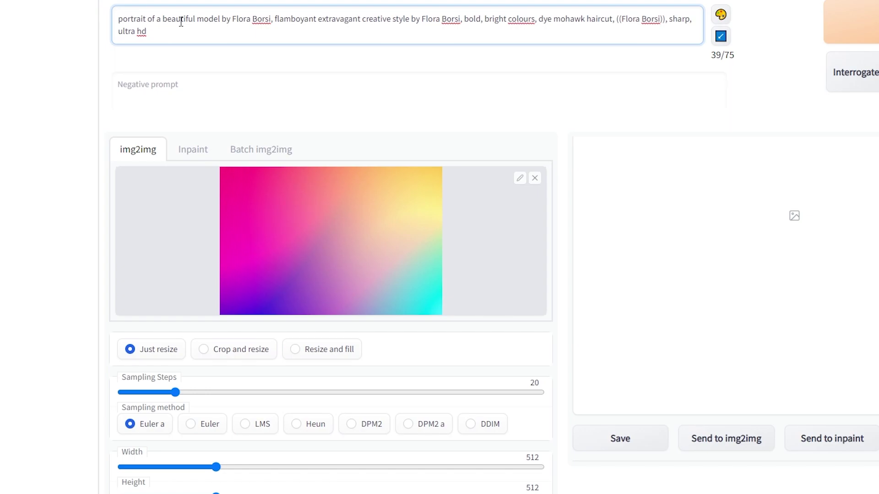
key("alt+Tab")
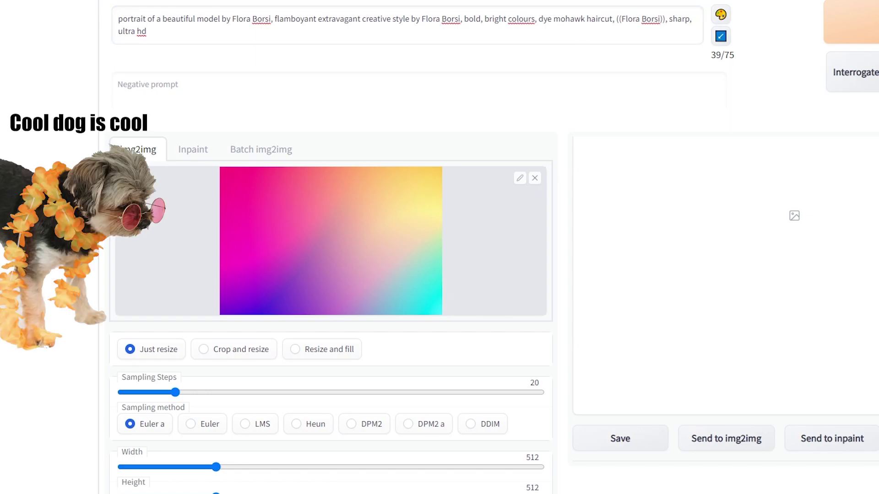
Step: Paste a negative prompt excluding cartoon, 3d, deformed and blurry results
left_click(202, 96)
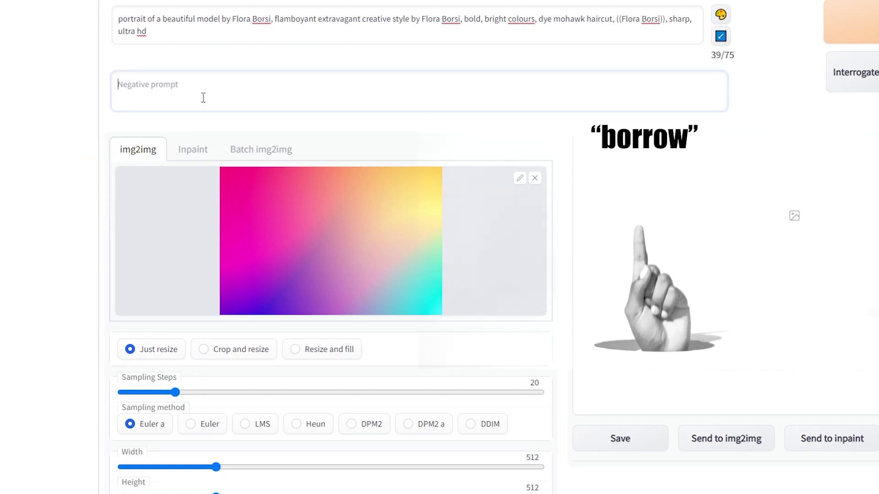
type("cartoon, 3d, (disfigured), (bad art), (deformed), (poorly drawn), (extra limbs), strange colours, blurry, boring, sketch, lacklustre, repetitive, cropped, ((hand)), ((hands))")
left_click(65, 61)
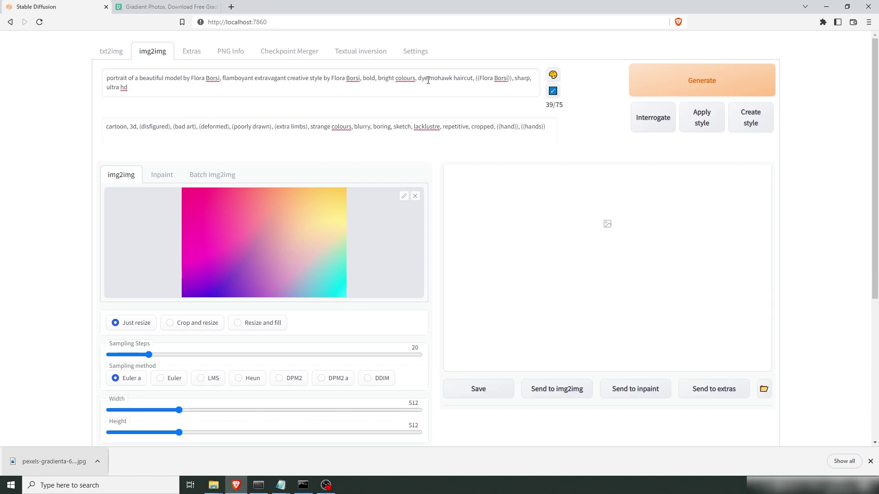
Step: Set the LMS sampler, 50 sampling steps, denoising strength 1 and batch count 4
left_click(200, 378)
left_click_drag(149, 355, 168, 356)
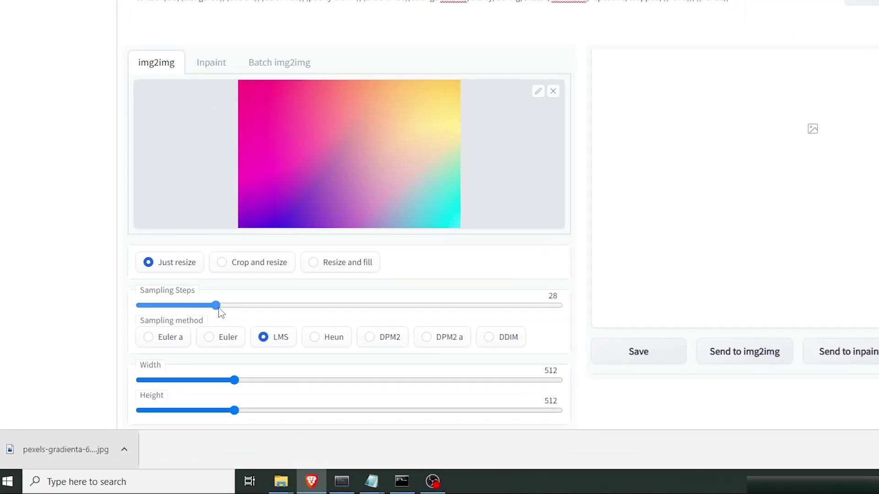
left_click_drag(218, 308, 280, 311)
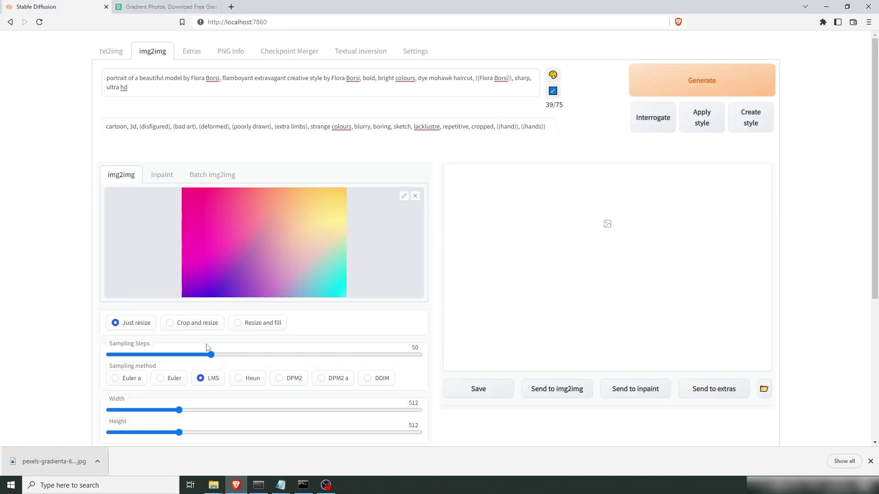
scroll(109, 264, "down", 5)
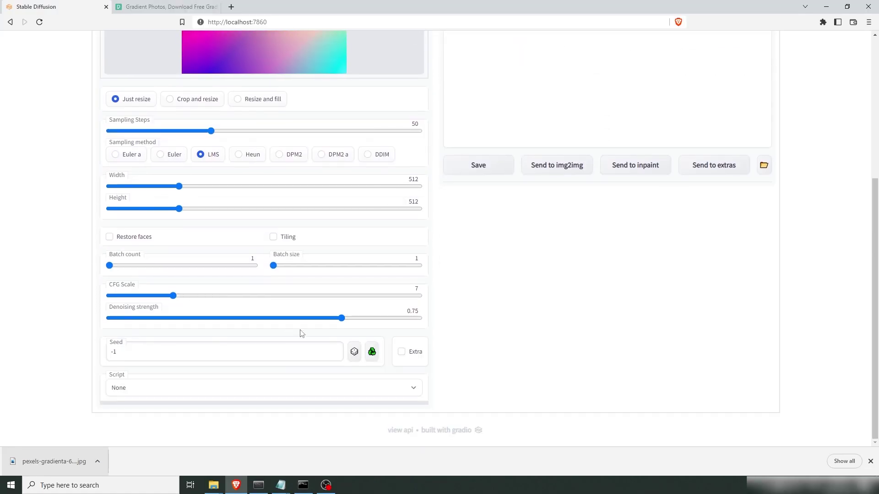
left_click_drag(347, 320, 463, 320)
left_click_drag(109, 265, 139, 266)
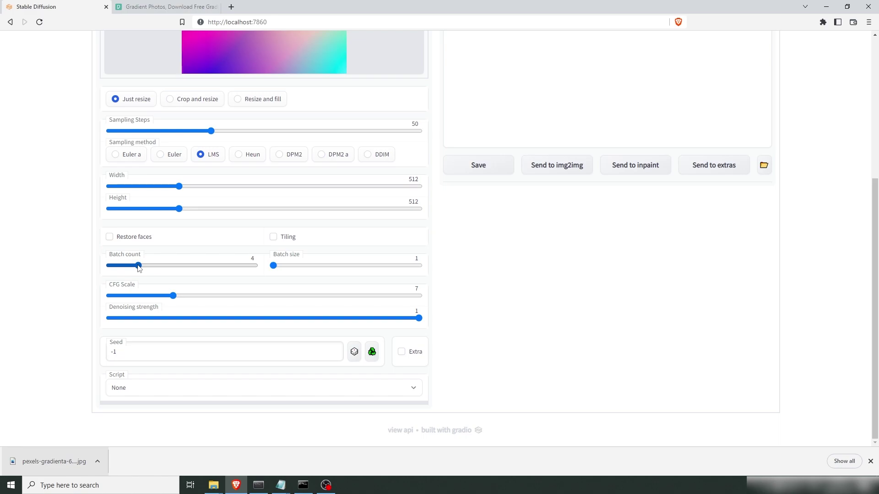
Step: Start generating an image from the gradient input
scroll(536, 311, "up", 5)
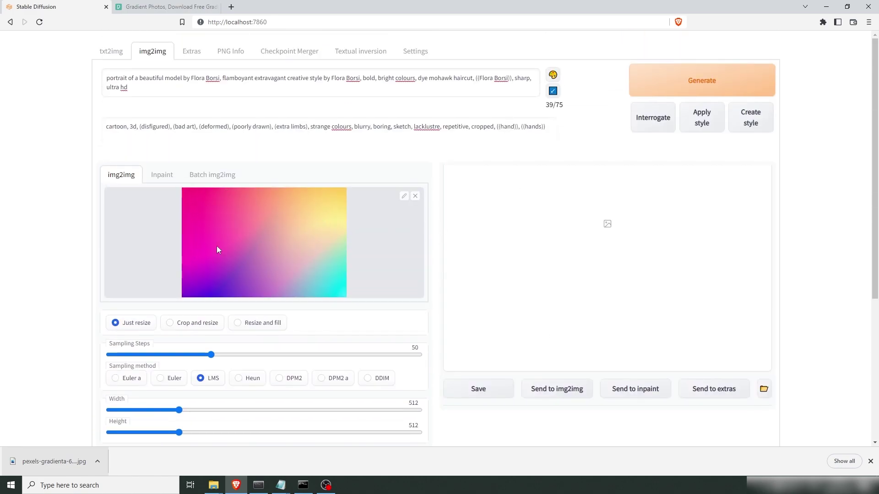
scroll(329, 229, "down", 5)
scroll(288, 255, "down", 4)
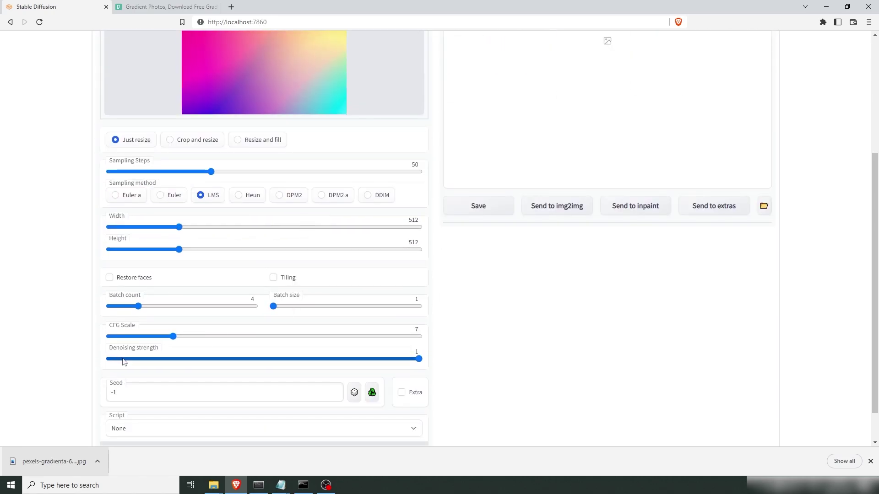
scroll(560, 247, "up", 4)
scroll(243, 339, "down", 1)
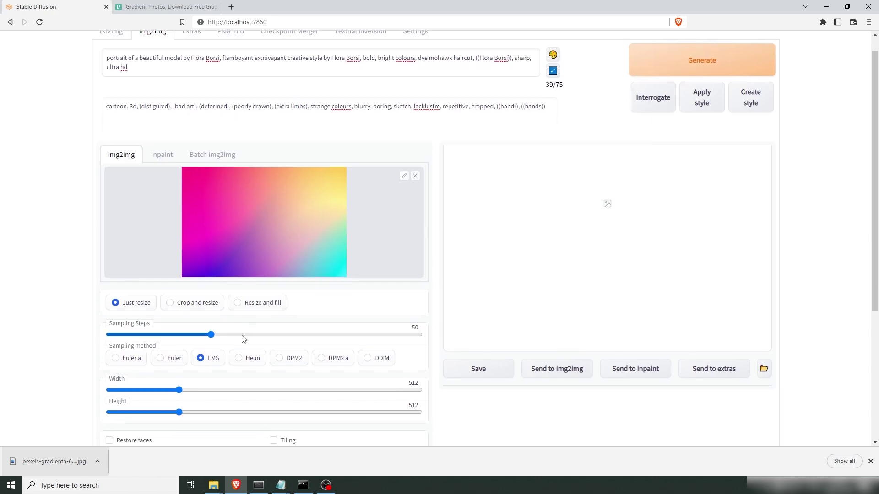
scroll(244, 339, "down", 3)
scroll(504, 276, "up", 3)
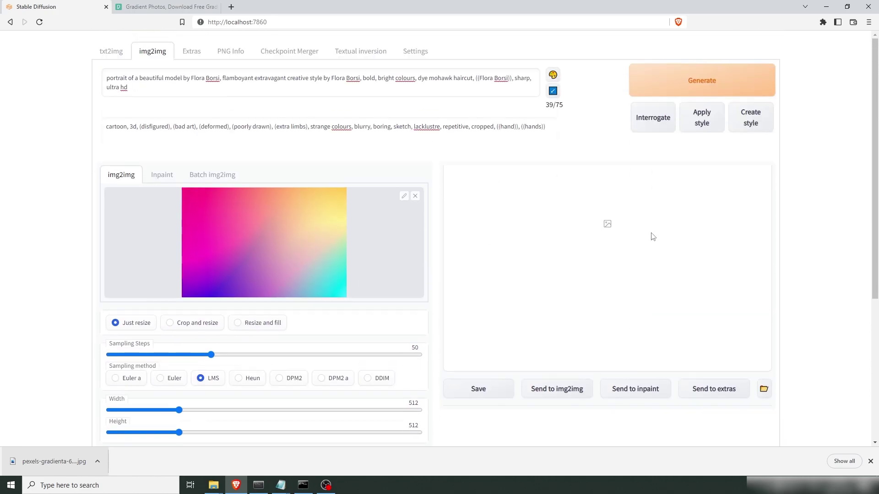
left_click(697, 74)
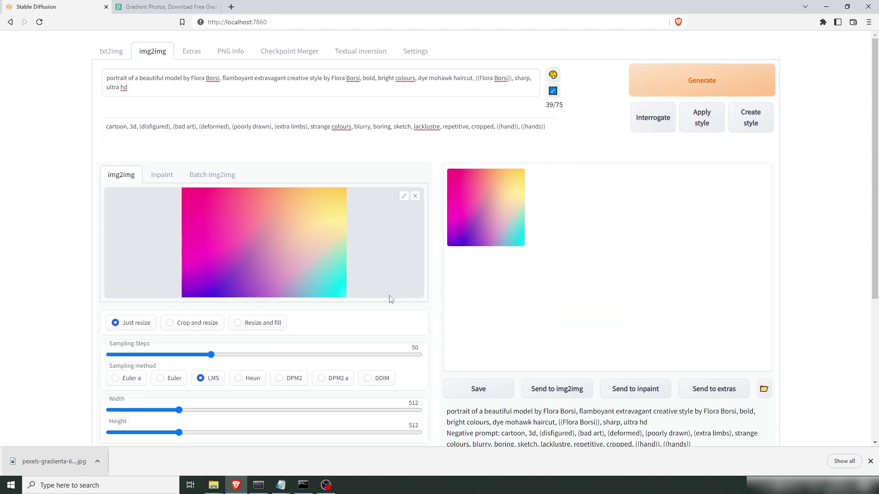
Step: Drag the denoising strength slider back up to 1
scroll(391, 297, "down", 5)
left_click_drag(170, 320, 485, 326)
scroll(485, 327, "up", 3)
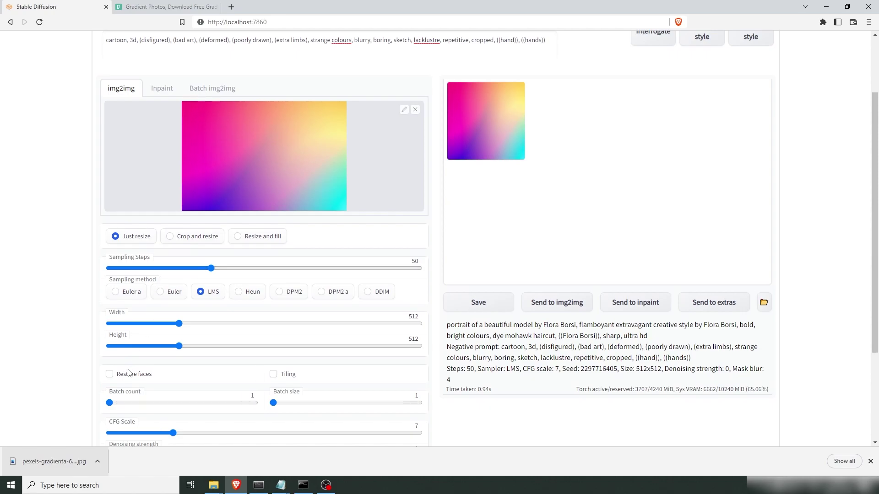
scroll(671, 106, "up", 2)
Step: Generate the mohawk portraits at full denoising, then view the fourth and fifth images enlarged
left_click(676, 93)
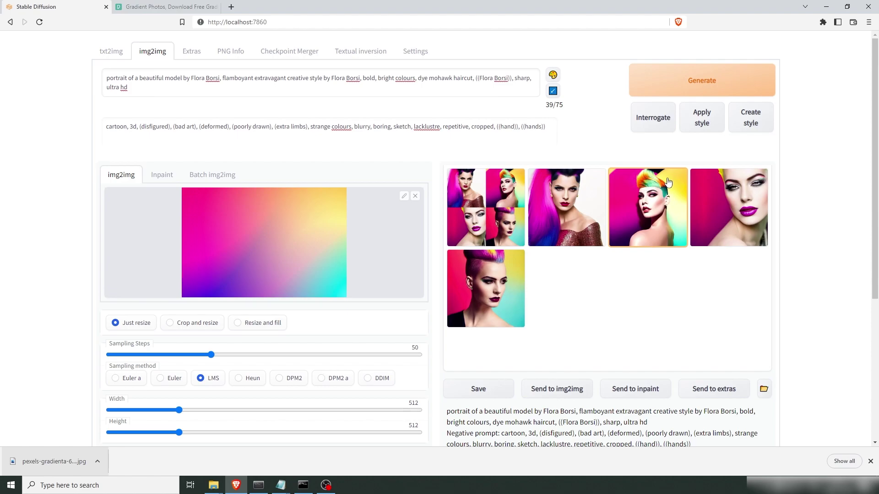
left_click(744, 202)
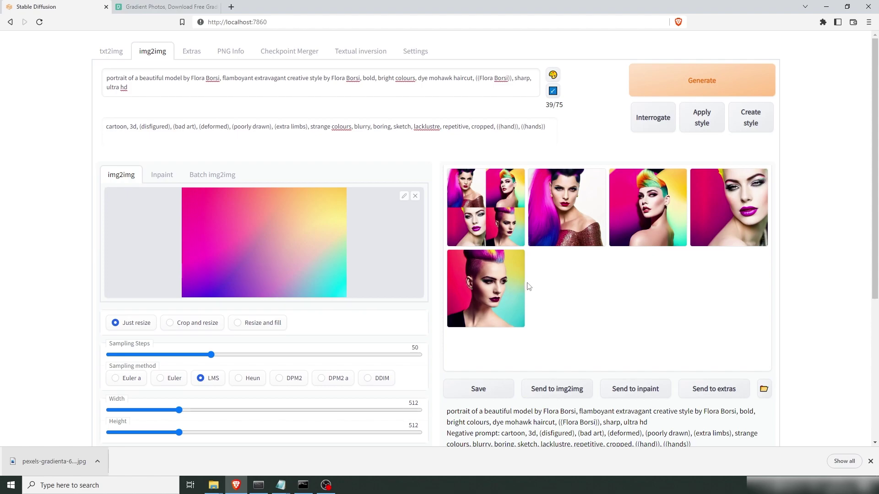
left_click(506, 276)
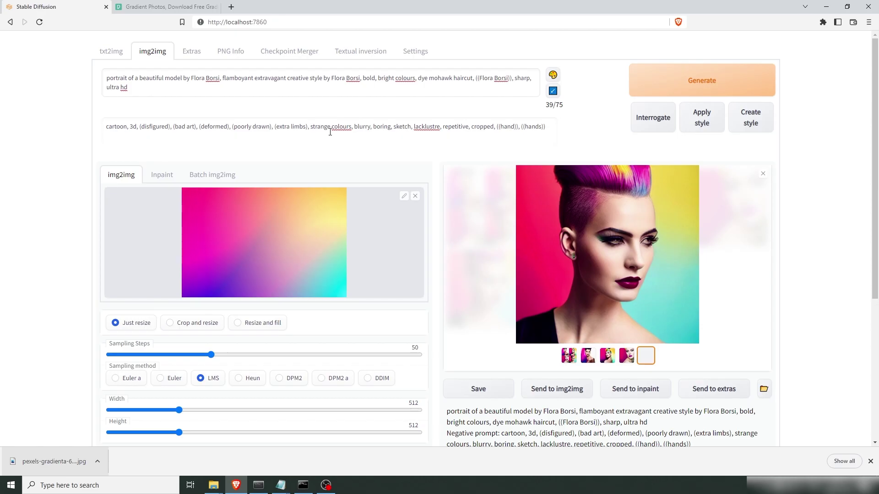
Step: Clear the negative prompt and change the prompt to 'neon cyberpunk city, octane render, 8k hyper realism'
triple_click(161, 119)
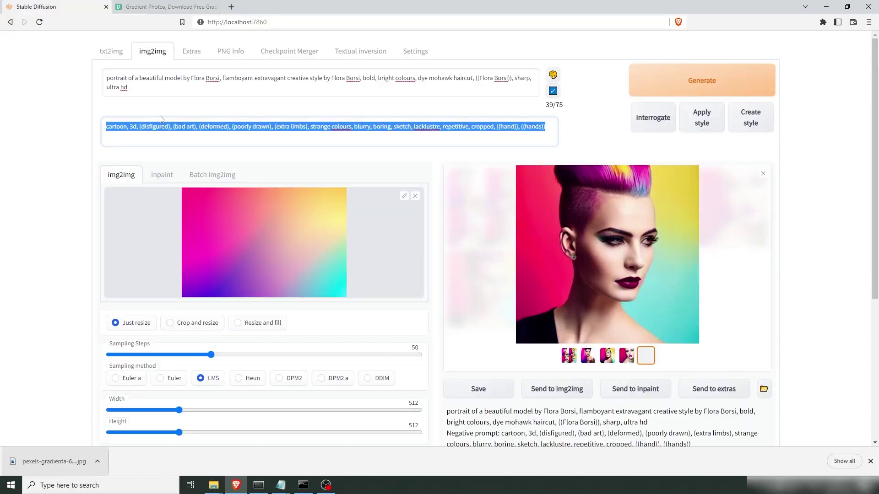
key("Delete")
left_click(183, 82)
key("ctrl+a")
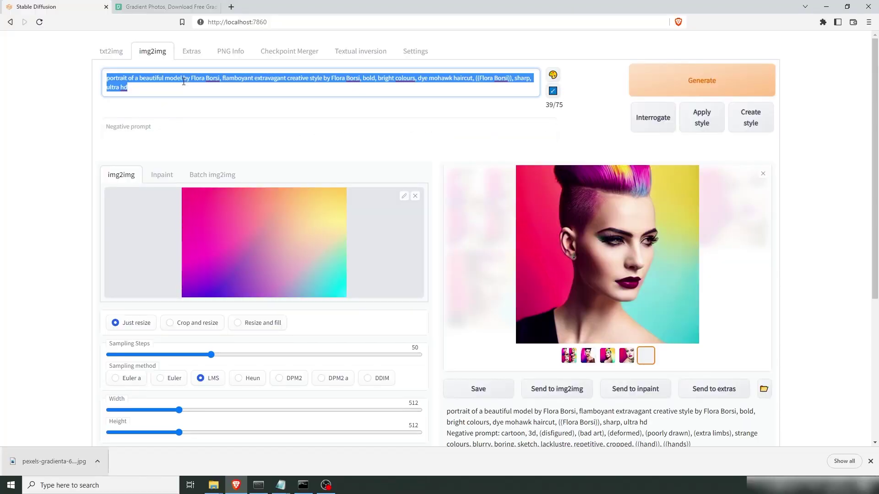
key("Delete")
type("neon cyberpunk city, o")
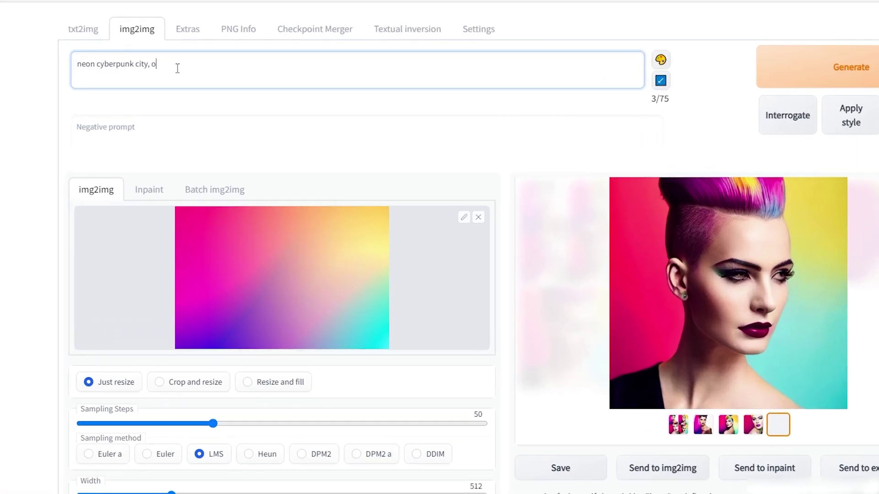
type("ctane render, 8k hyper realism")
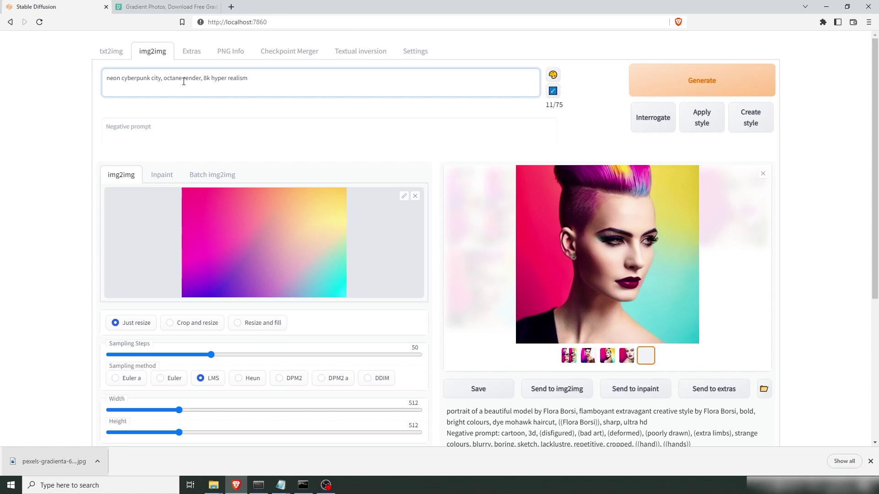
scroll(463, 268, "down", 4)
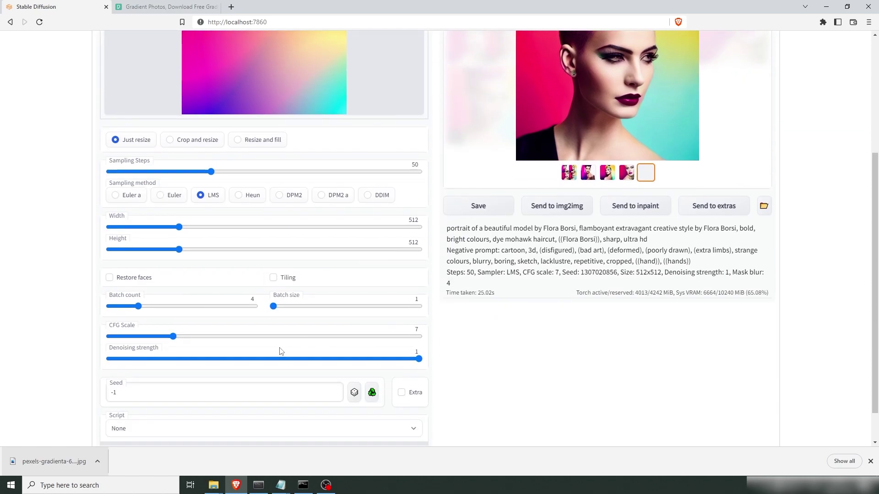
scroll(504, 357, "up", 4)
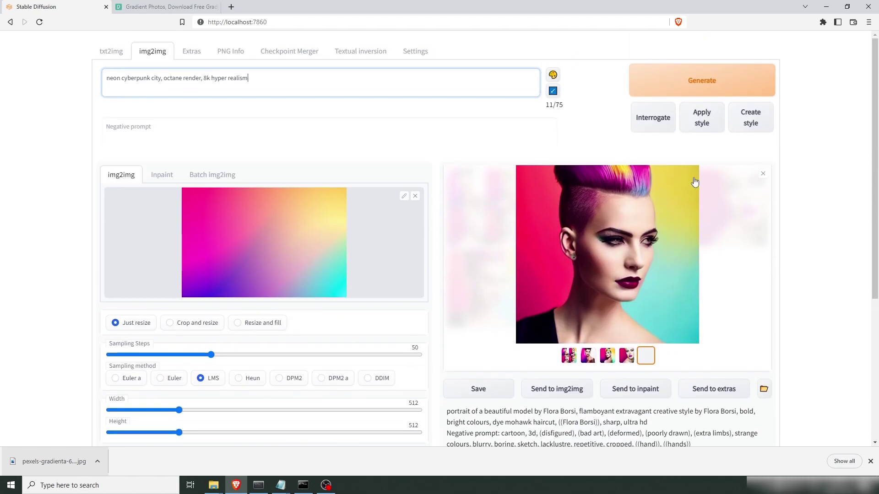
Step: Generate the batch of four neon cyberpunk city images from the gradient
left_click(679, 83)
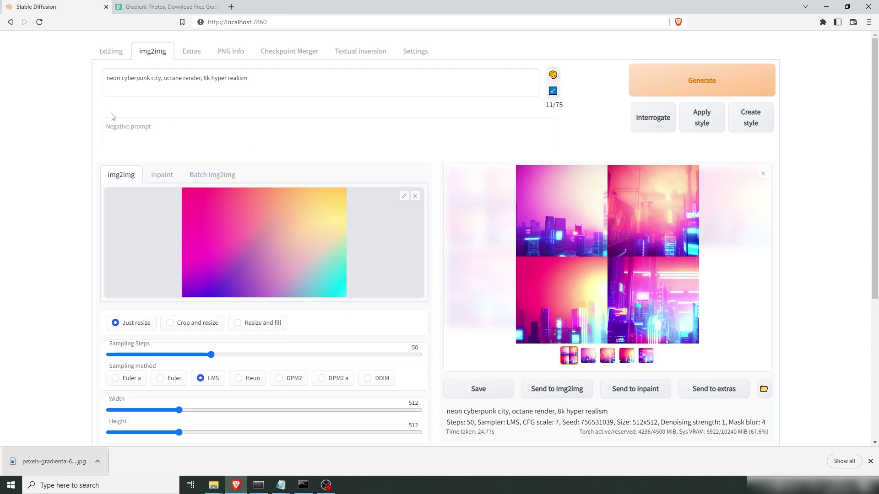
Step: Change the prompt to 'colorful lit portrait of an old man, photography in studio, 8k fine photography' and generate
left_click(266, 79)
key("ctrl+a")
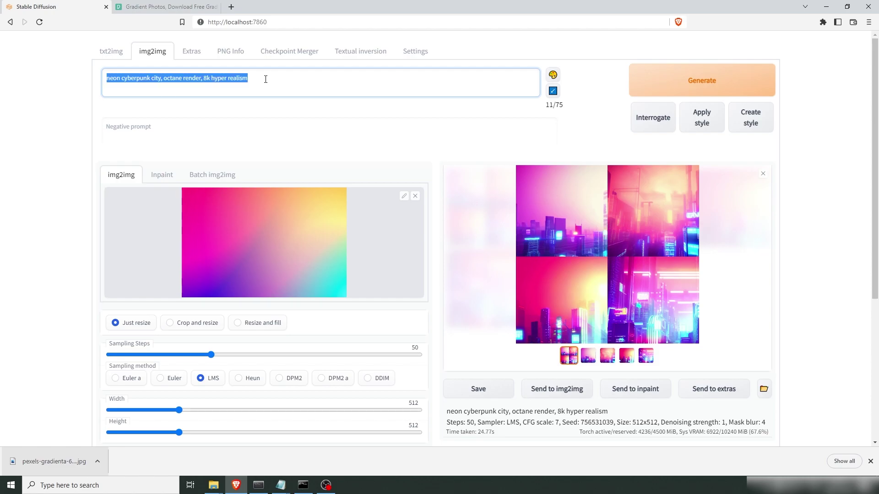
type("colorful")
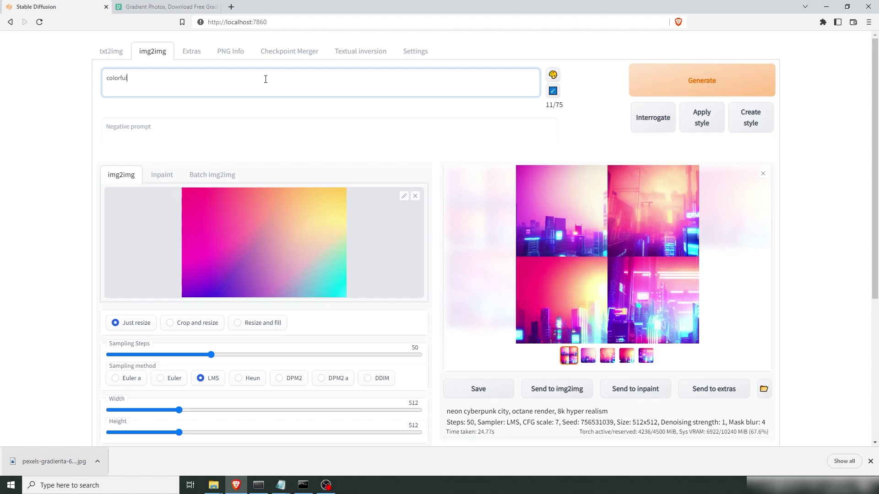
type("it portrait of an old man, photography in studio, ")
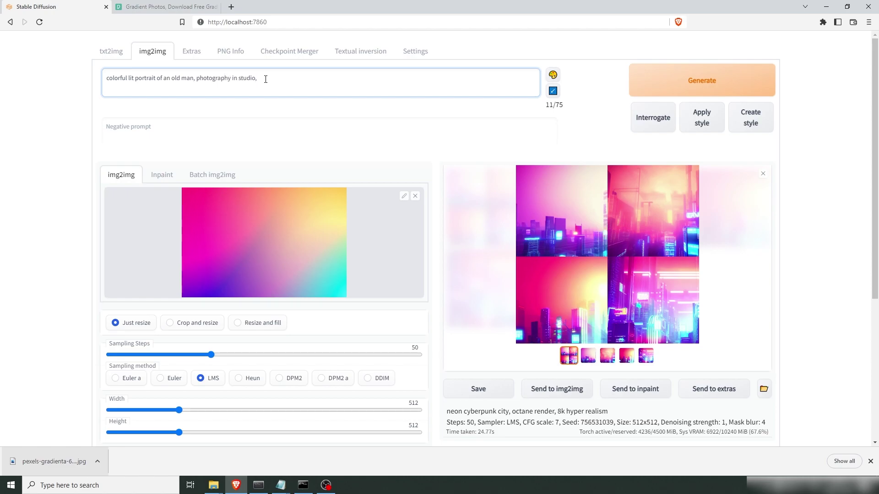
type("8kk fine photography")
left_click(733, 82)
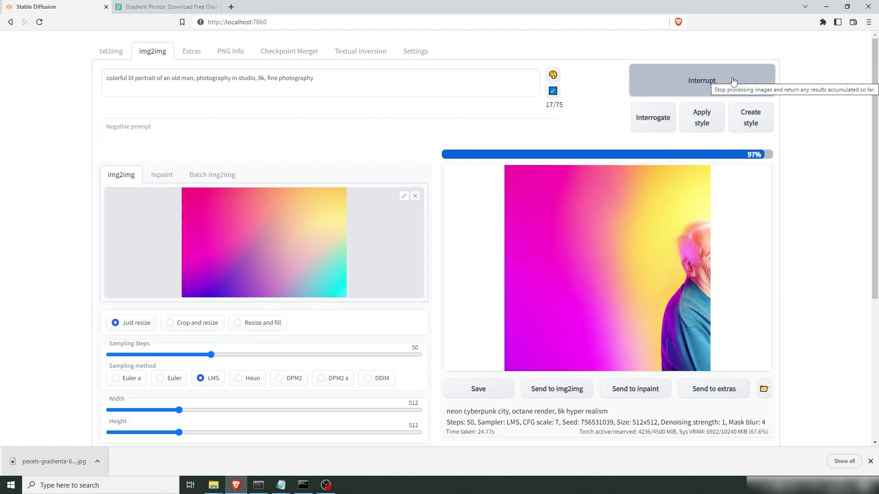
left_click(591, 212)
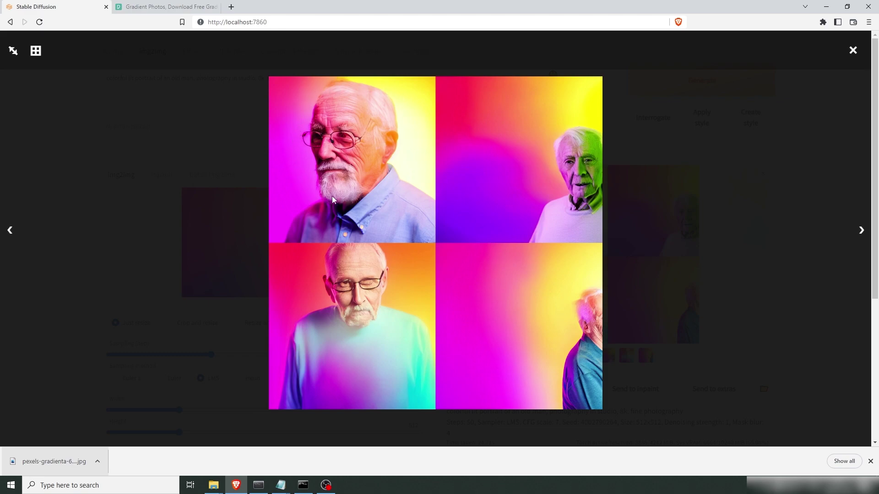
left_click(335, 265)
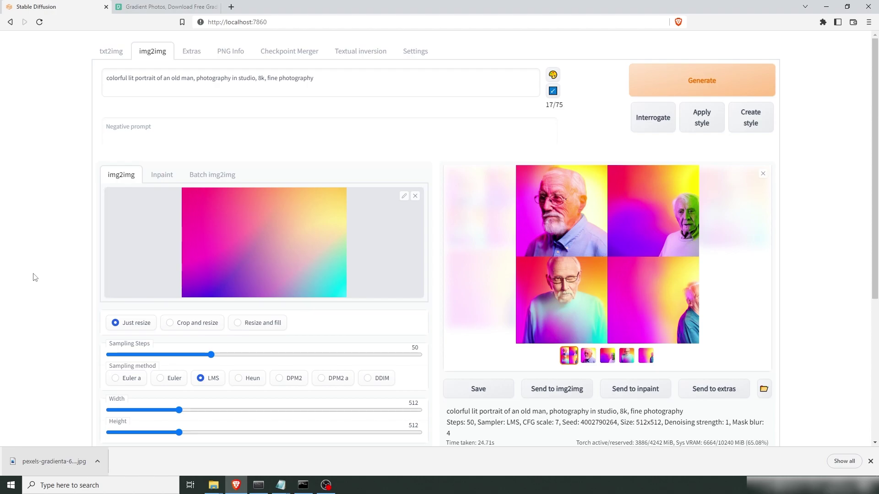